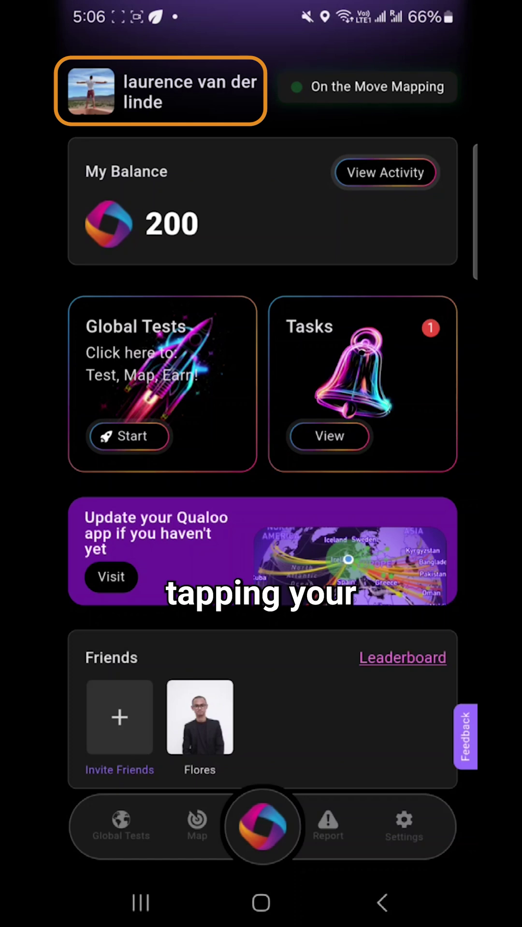
Open the profile, go through Delete Account and Delete, then dismiss Confirm Deletion and leave
{"action": "left_click", "coordinate": [160, 93]}
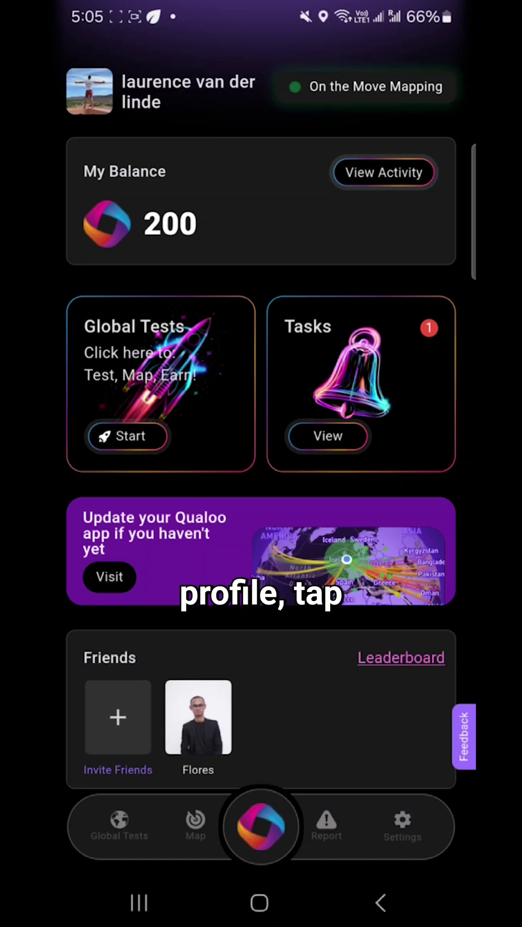
{"action": "left_click", "coordinate": [161, 93]}
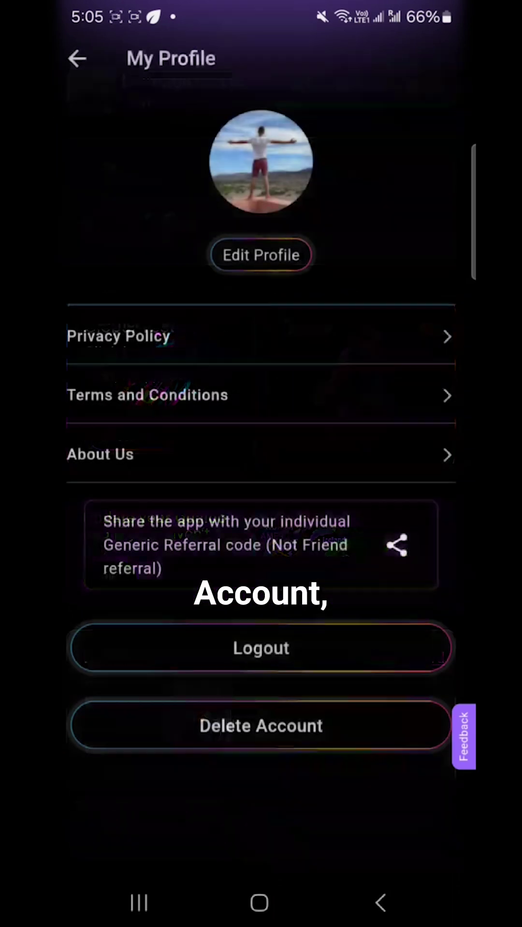
{"action": "left_click", "coordinate": [261, 726]}
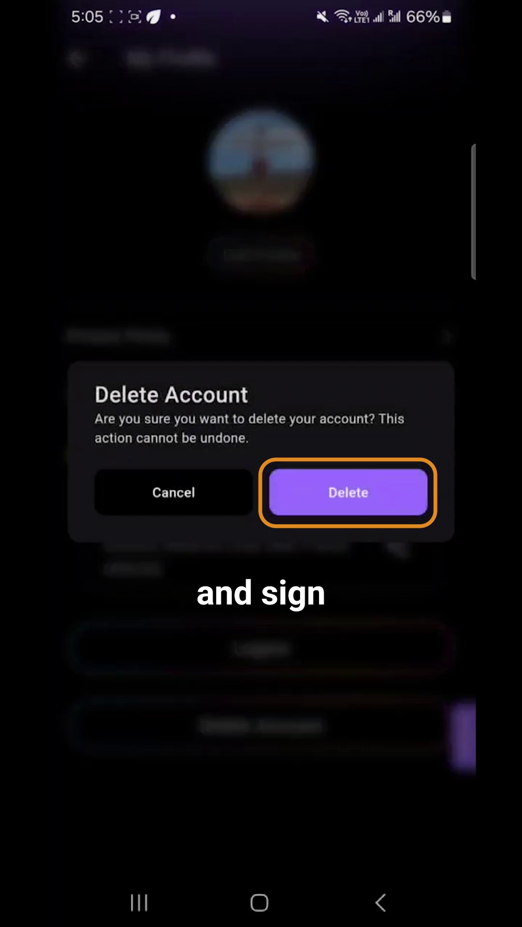
{"action": "left_click", "coordinate": [362, 494]}
{"action": "left_click", "coordinate": [329, 445]}
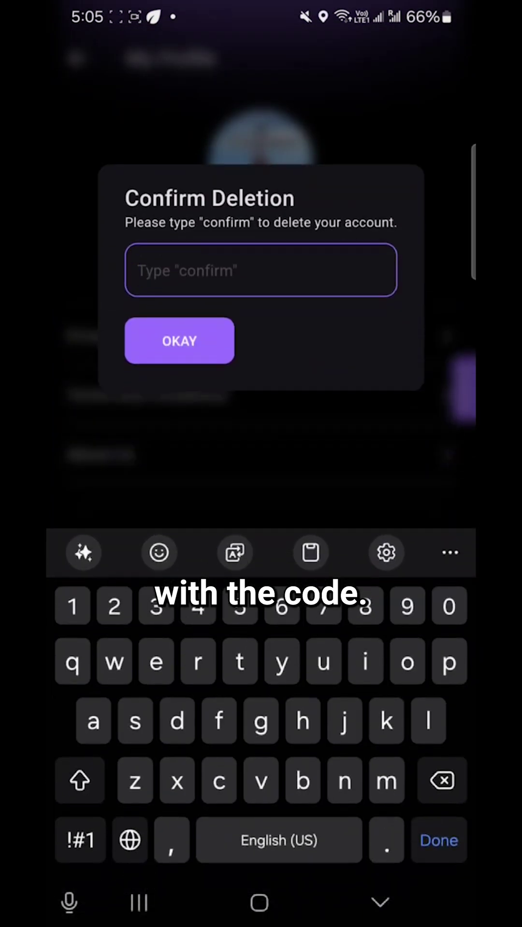
{"action": "left_click", "coordinate": [408, 470]}
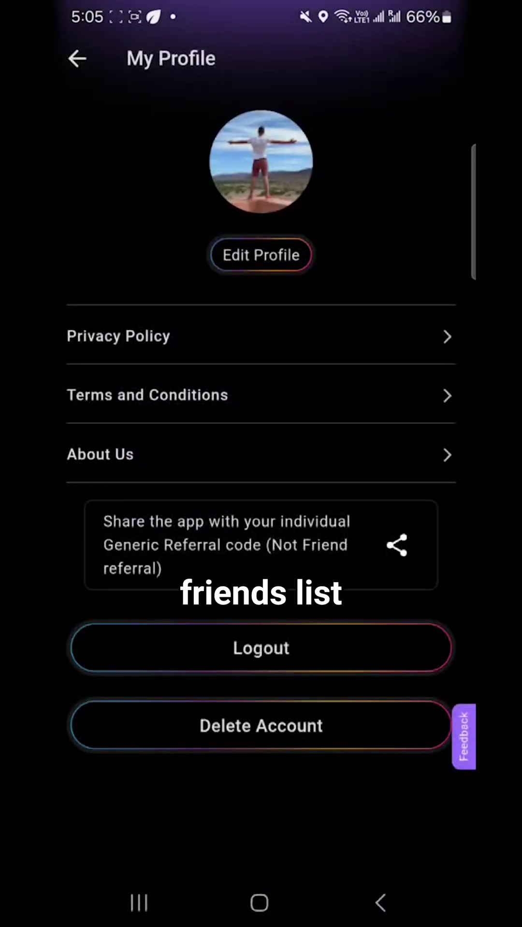
{"action": "left_click", "coordinate": [380, 903]}
Open the Leaderboard and expand the All filter listing Survey, Global Test and Referral point types
{"action": "left_click", "coordinate": [399, 658]}
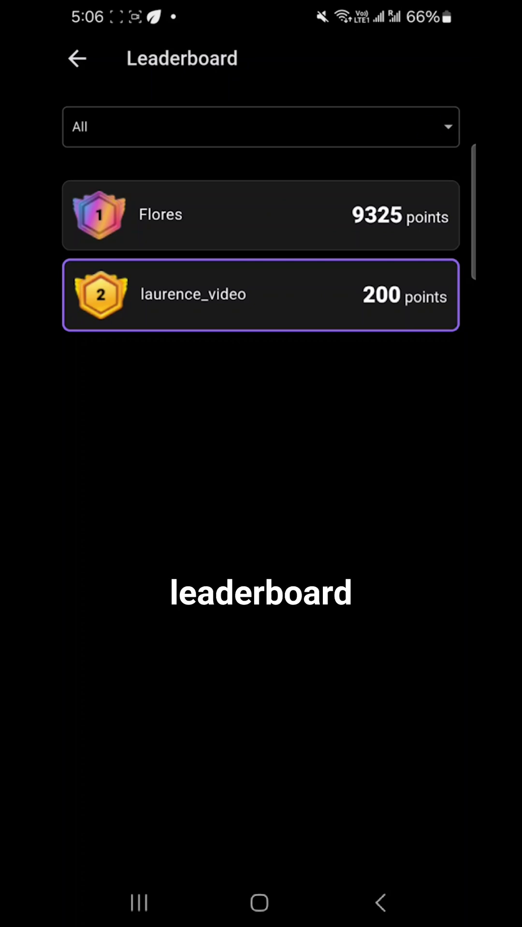
{"action": "left_click", "coordinate": [427, 127]}
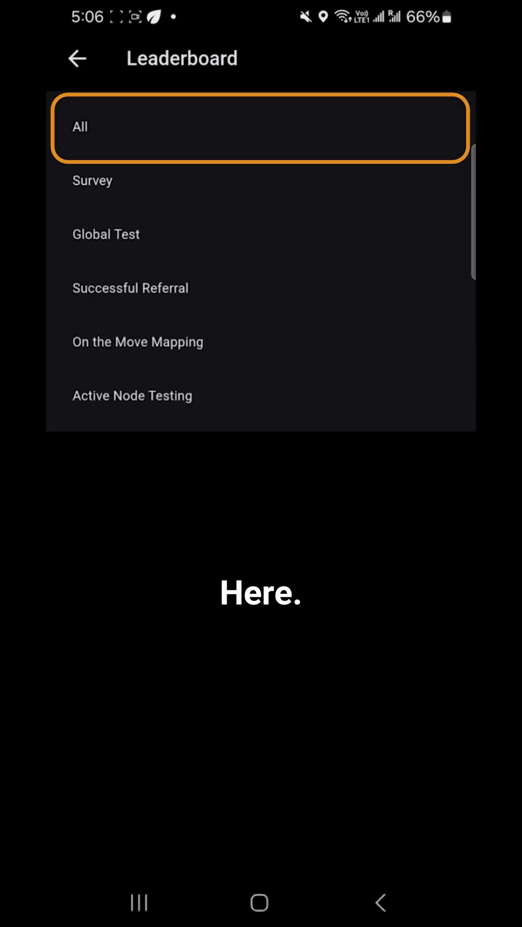